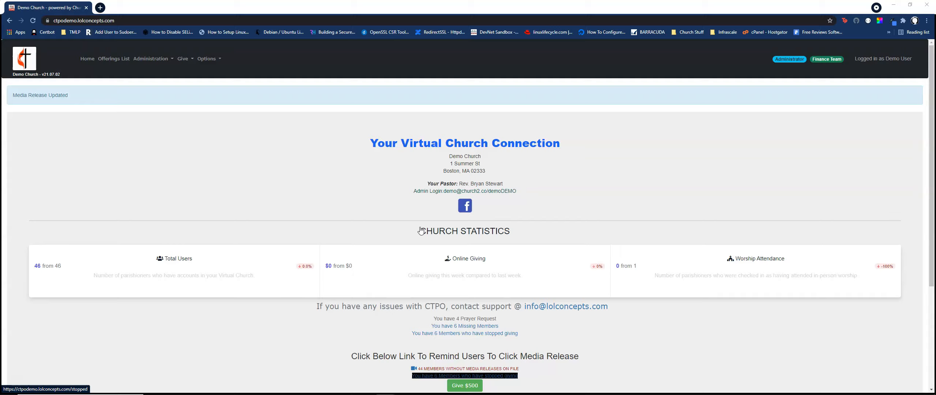
Switch the media release off and back on, accepting the consent for use of the member's likeness.
click(421, 229)
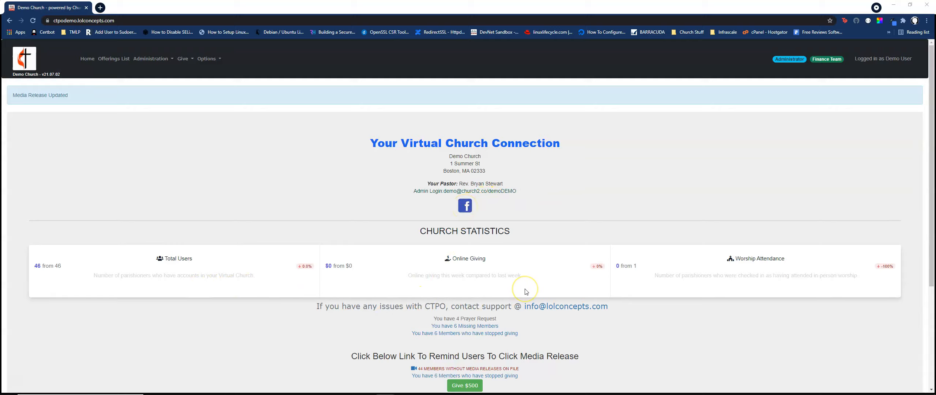
scroll(526, 291, down, 2)
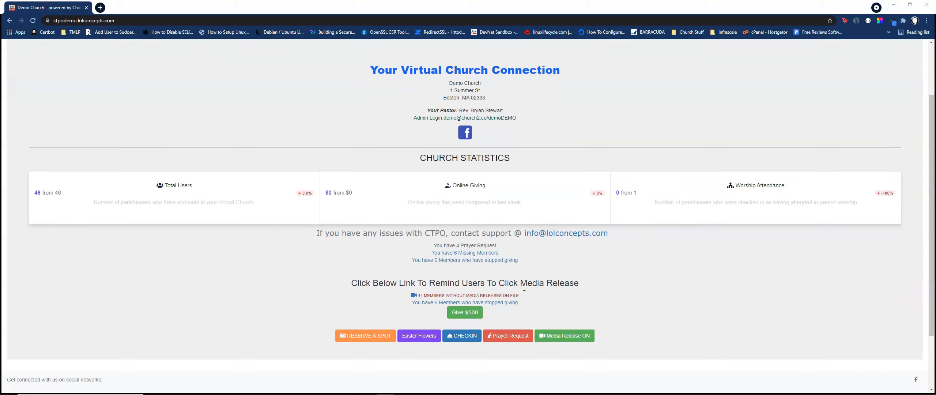
click(407, 293)
click(556, 336)
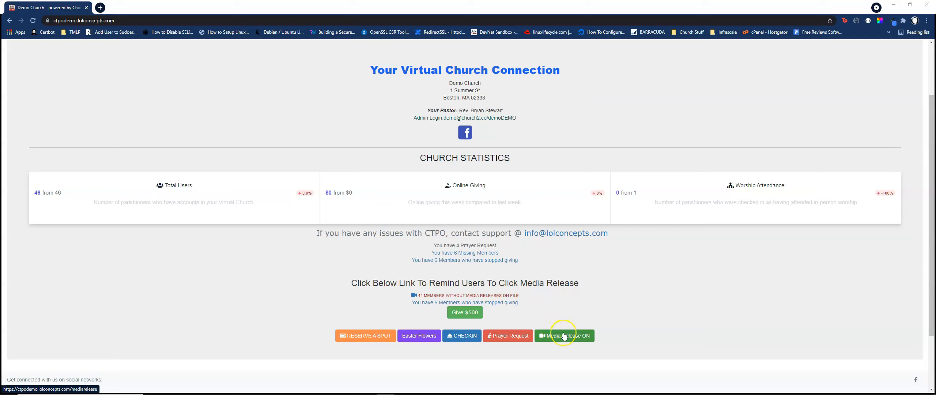
click(564, 335)
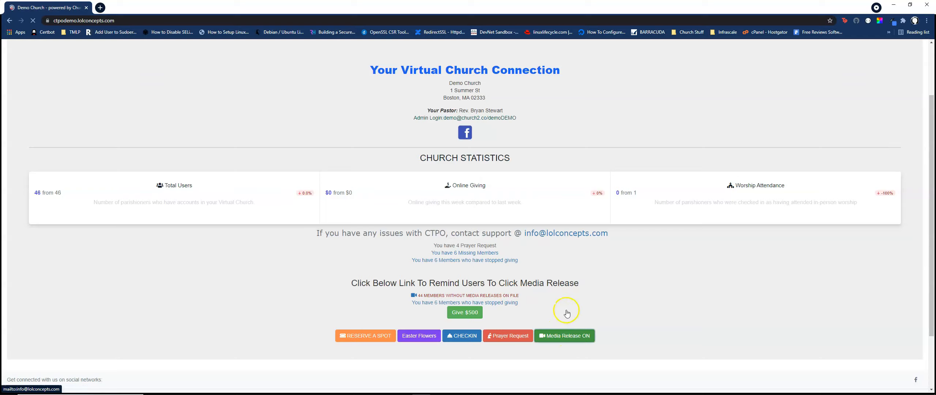
scroll(486, 234, down, 4)
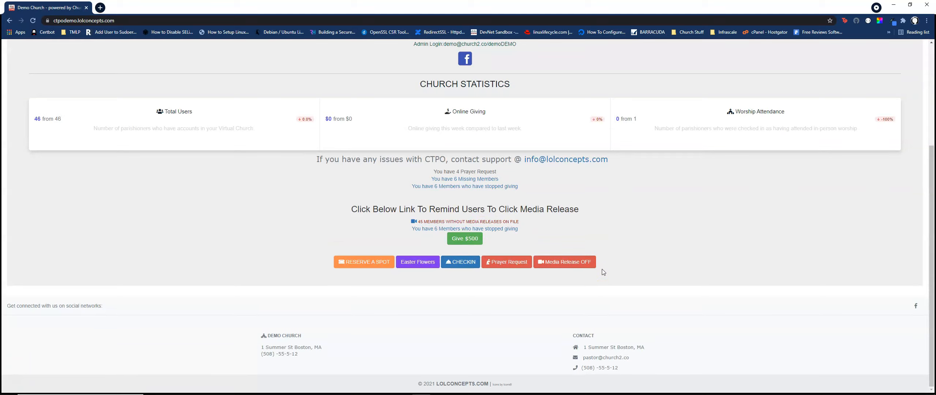
click(568, 261)
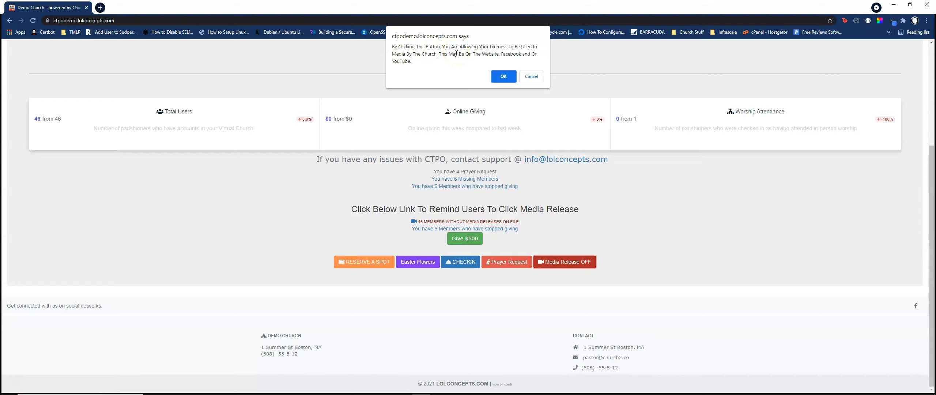
click(498, 76)
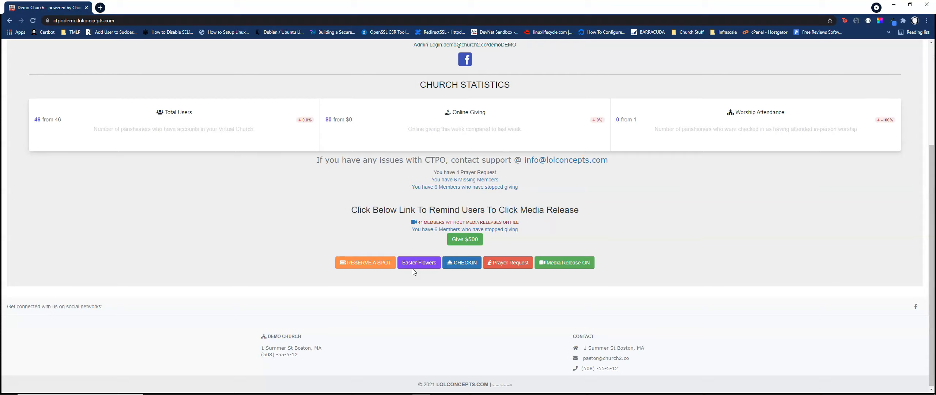
Open the Easter Flowers offering, start the card payment and fill in the sample contact e-mail.
click(411, 267)
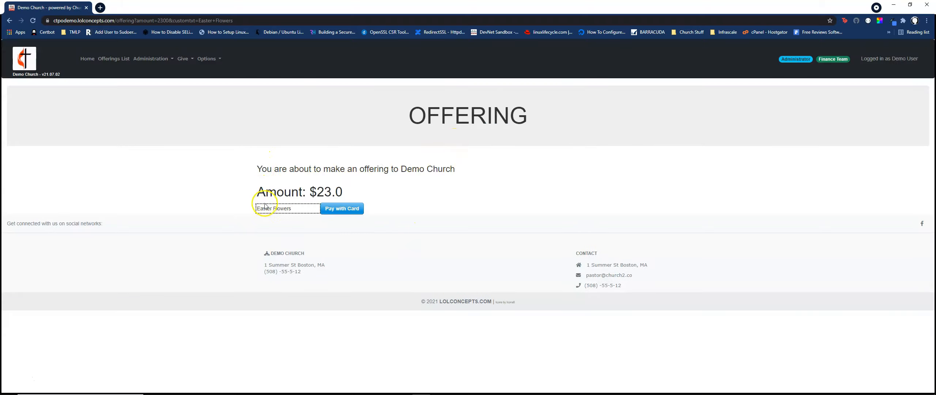
drag(296, 209, 232, 214)
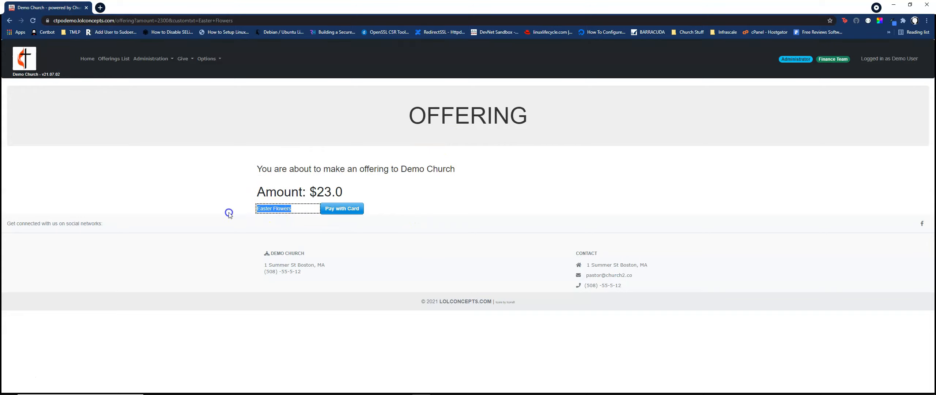
click(338, 211)
click(456, 182)
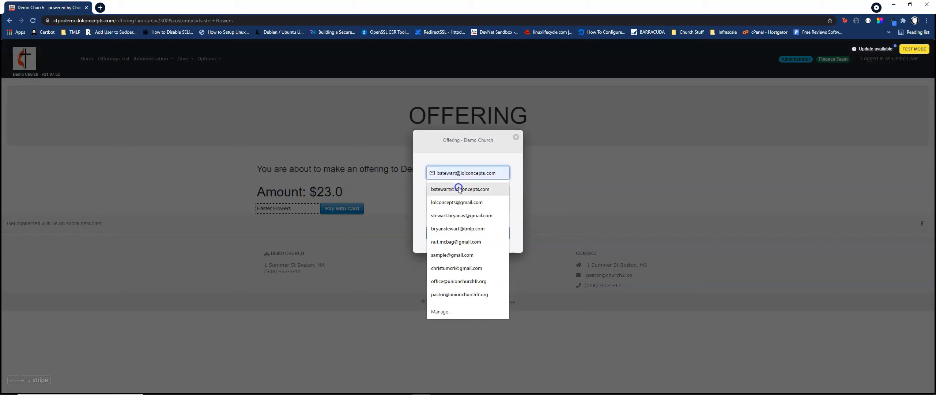
click(452, 255)
Enter the test card number, expiry date and security code, and submit the $23.00 payment.
click(443, 193)
text(4242 4242 4242 42)
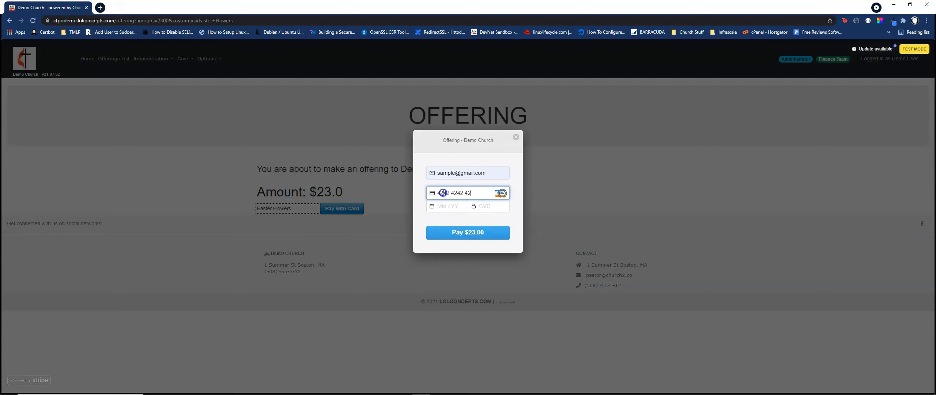
text(42)
key(Tab)
text(122)
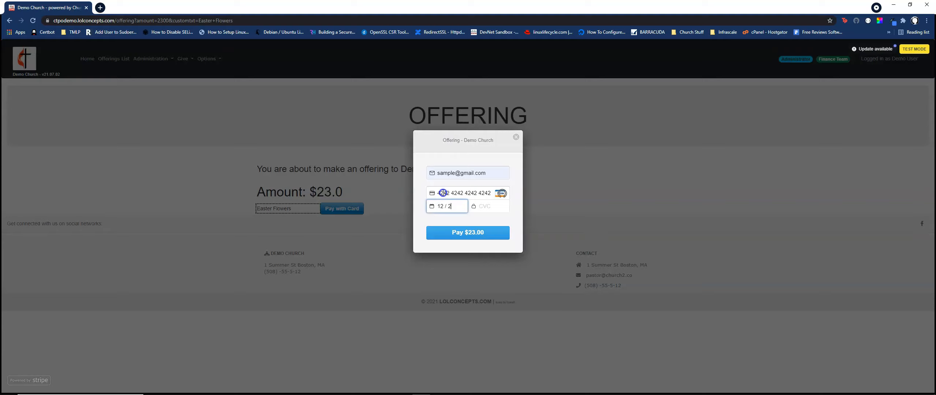
text(3111)
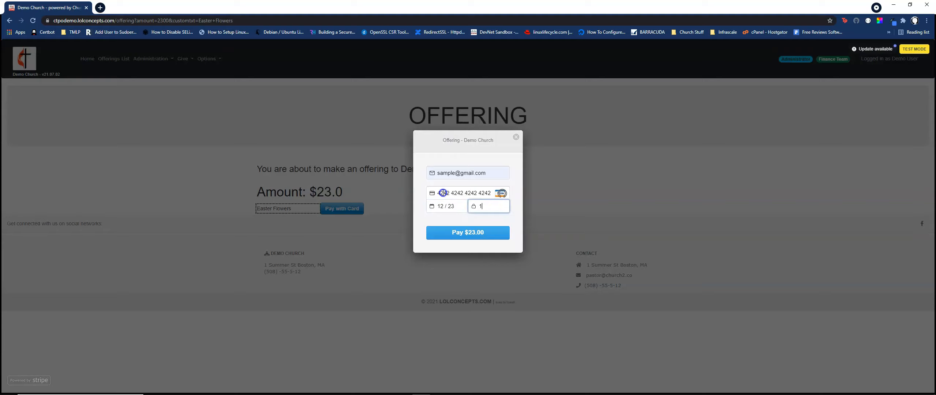
click(467, 234)
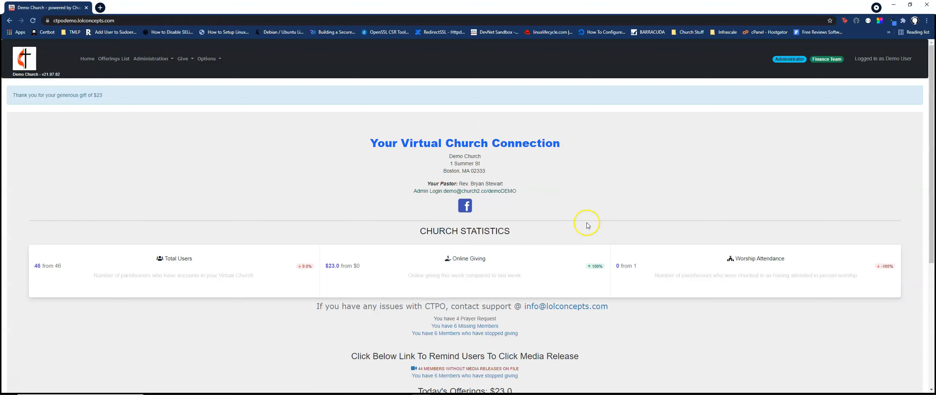
Check the offering totals on the home page and open the church information for editing.
scroll(429, 336, down, 1)
scroll(429, 340, down, 3)
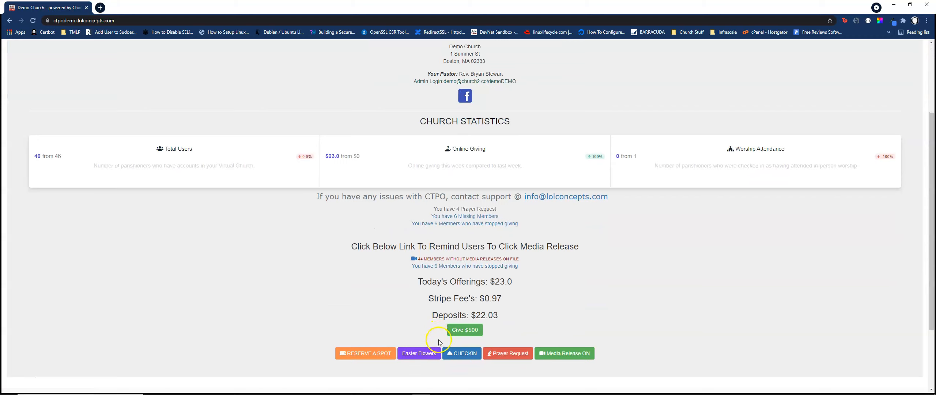
scroll(348, 231, up, 4)
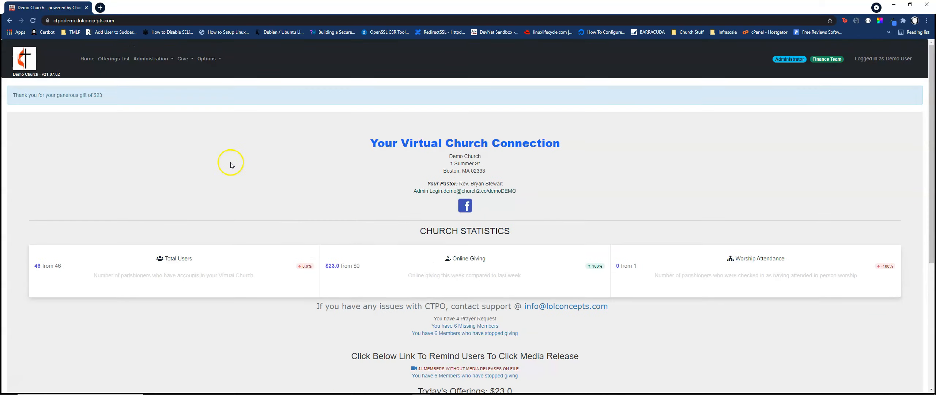
click(171, 61)
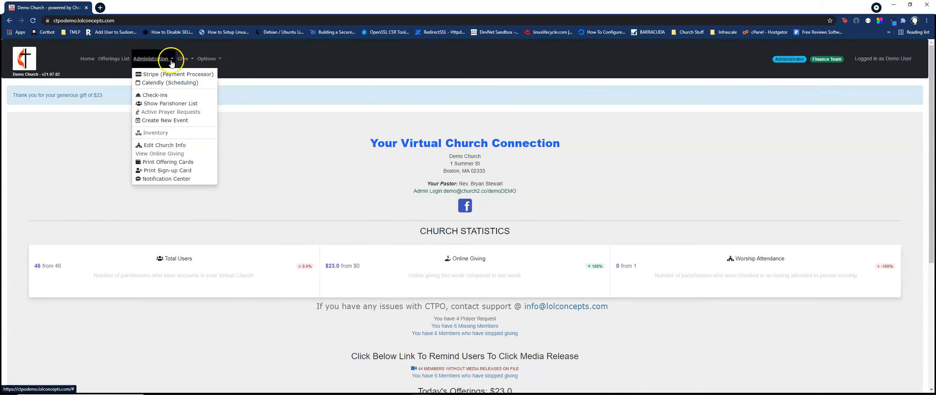
click(171, 148)
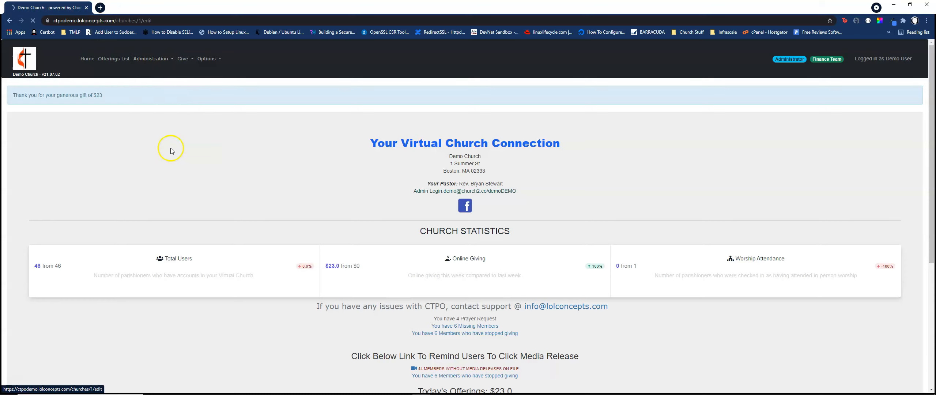
Examine the church profile, pastor, social and application connection settings, including the URL field for overriding Stripe giving.
scroll(233, 179, down, 1)
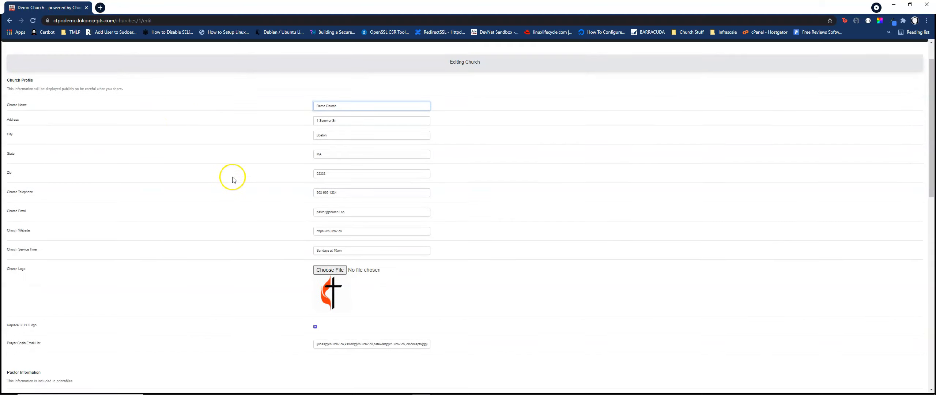
scroll(233, 179, down, 1)
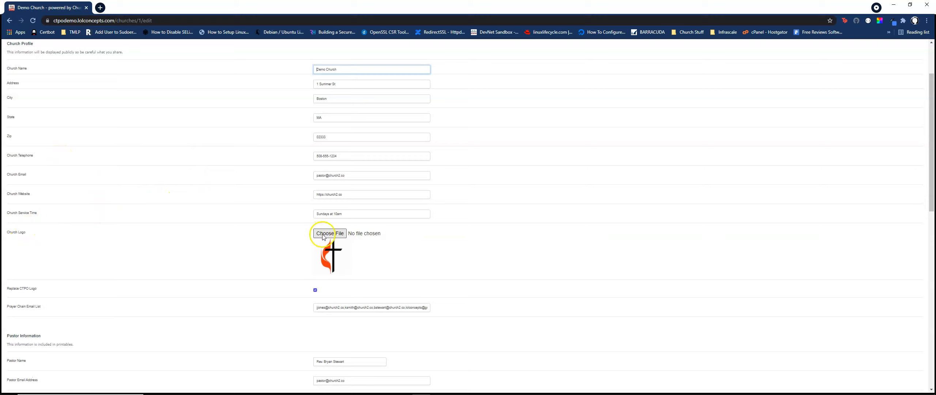
scroll(322, 237, up, 2)
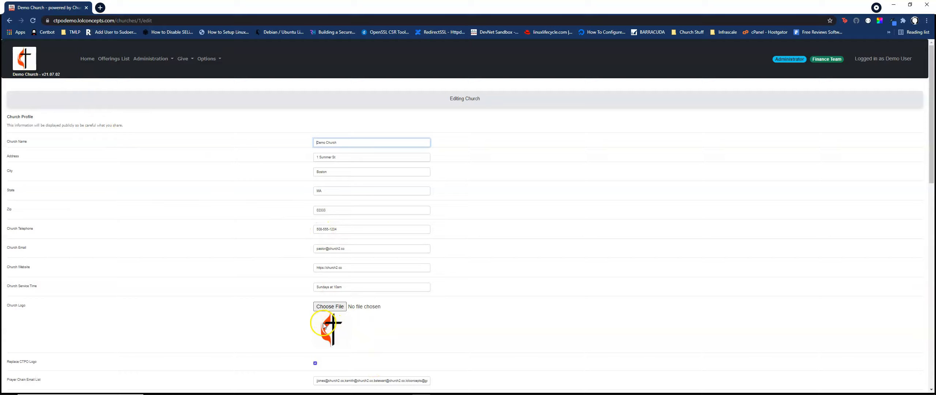
scroll(323, 325, down, 1)
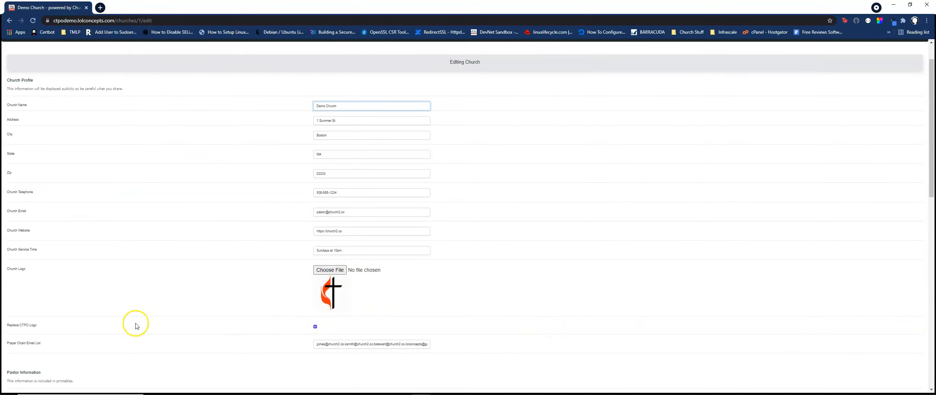
scroll(318, 325, down, 3)
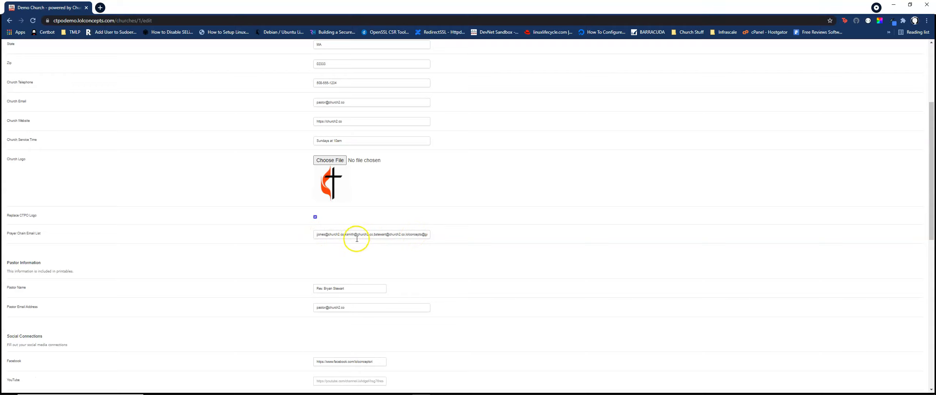
scroll(298, 236, down, 1)
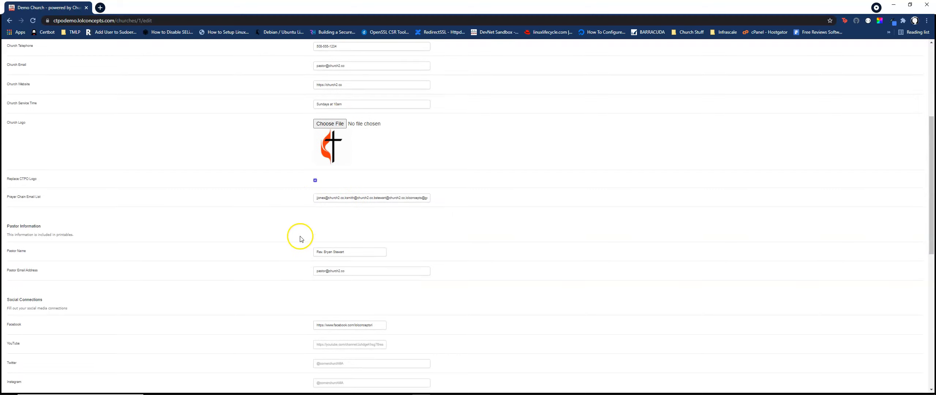
scroll(153, 247, down, 3)
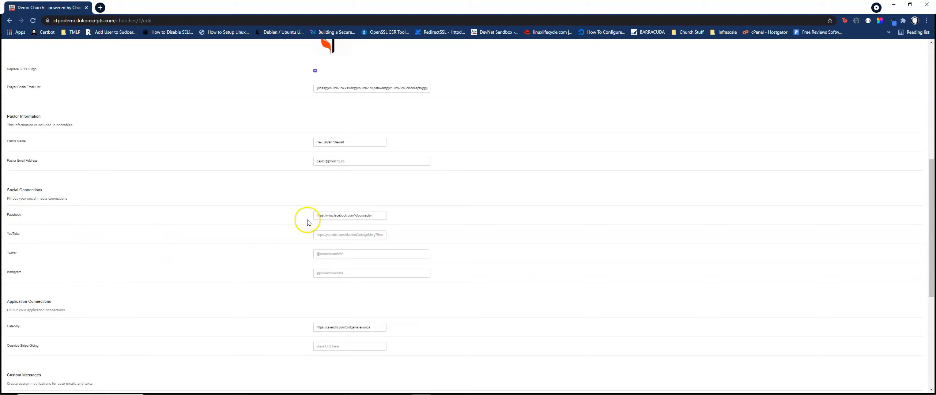
scroll(297, 257, down, 2)
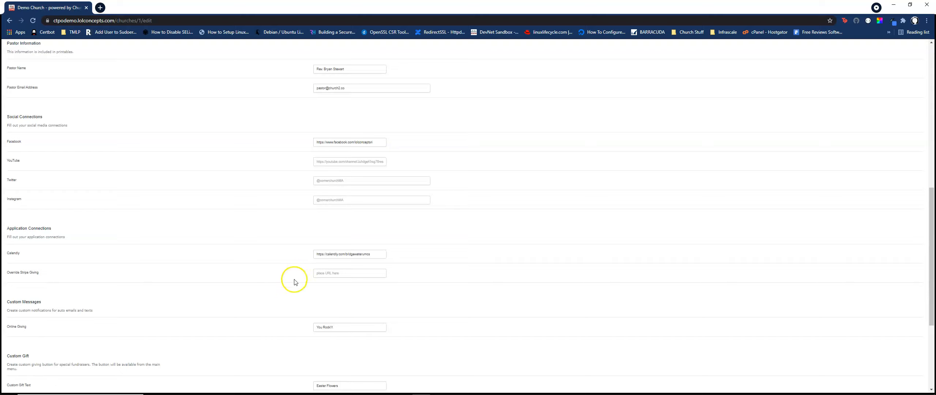
click(317, 274)
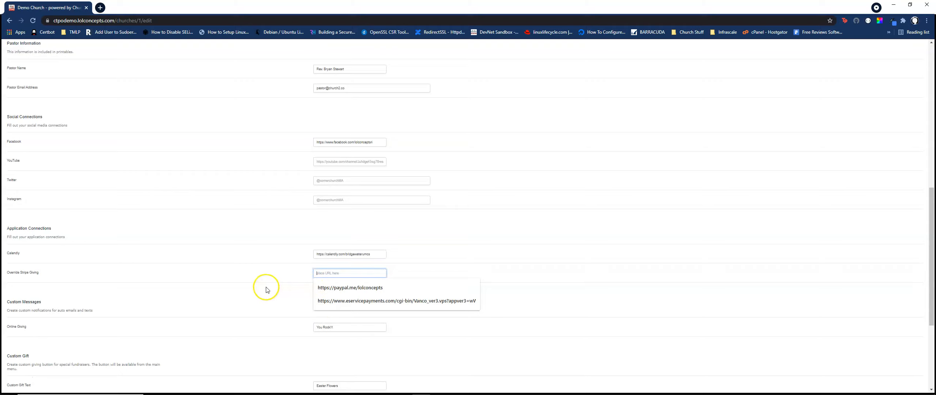
click(261, 279)
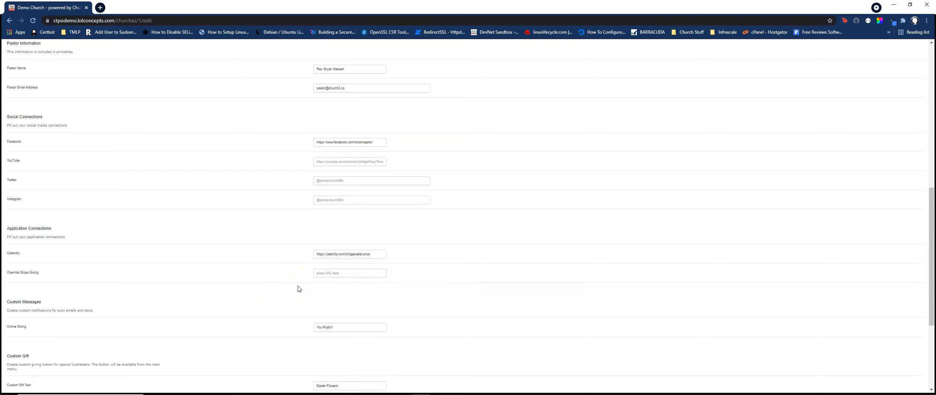
click(306, 279)
click(304, 281)
Disable and re-enable the custom gift button, and inspect the custom gift amount field.
scroll(272, 298, down, 2)
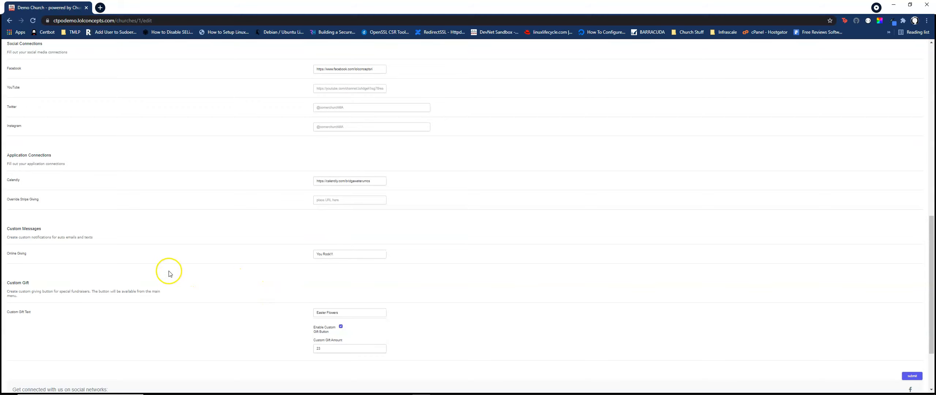
scroll(165, 269, down, 1)
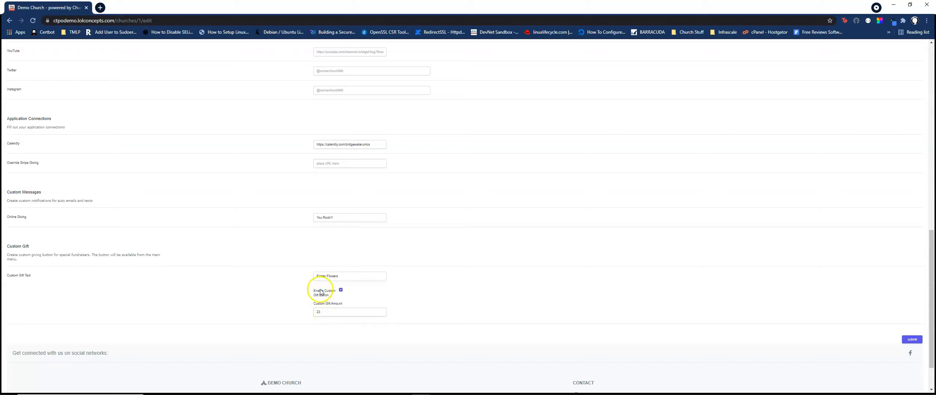
click(341, 290)
click(341, 290)
scroll(368, 297, down, 2)
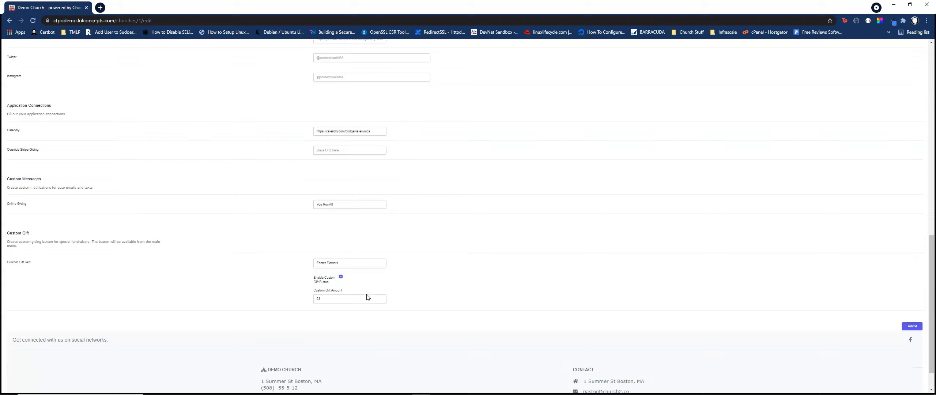
scroll(368, 297, up, 1)
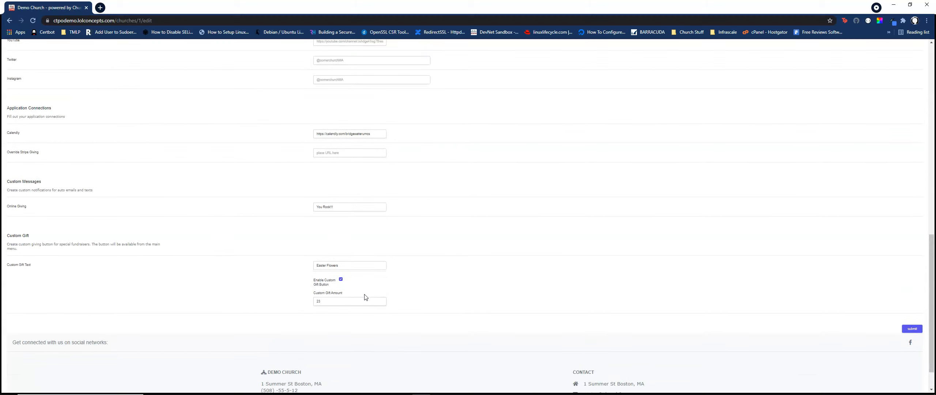
click(363, 300)
click(350, 307)
mouse_move(458, 389)
scroll(314, 289, down, 1)
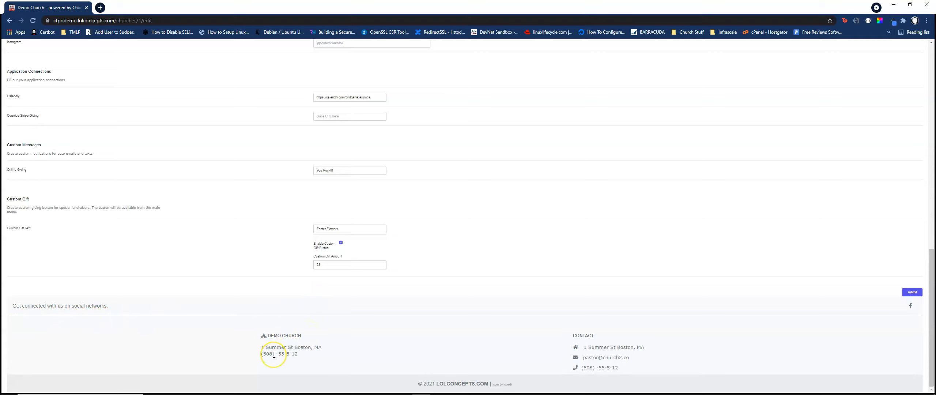
Remove the hyphens from the church telephone number and submit the church information.
scroll(273, 351, up, 15)
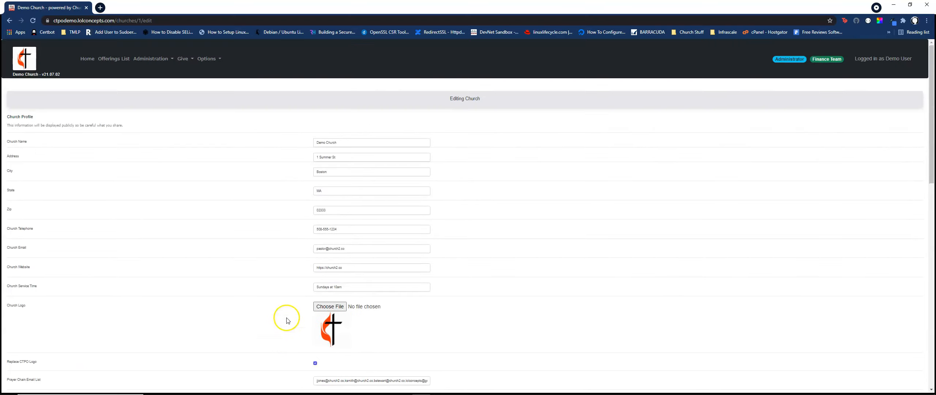
click(329, 228)
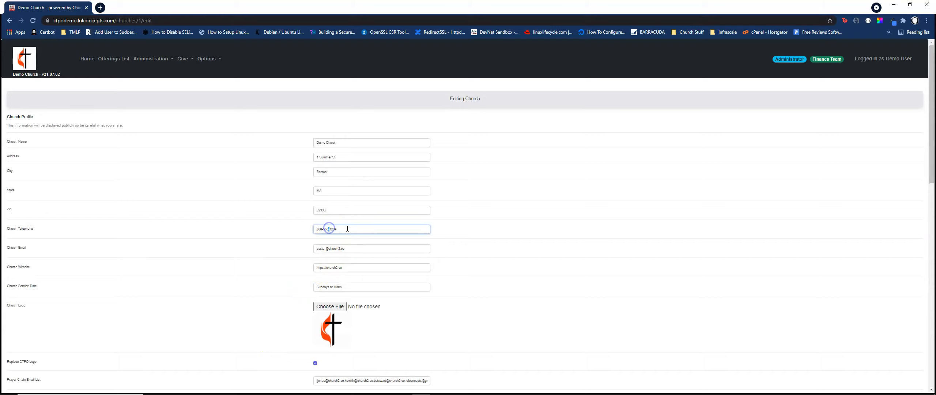
key(Delete)
key(Left)
key(BackSpace)
scroll(559, 266, down, 20)
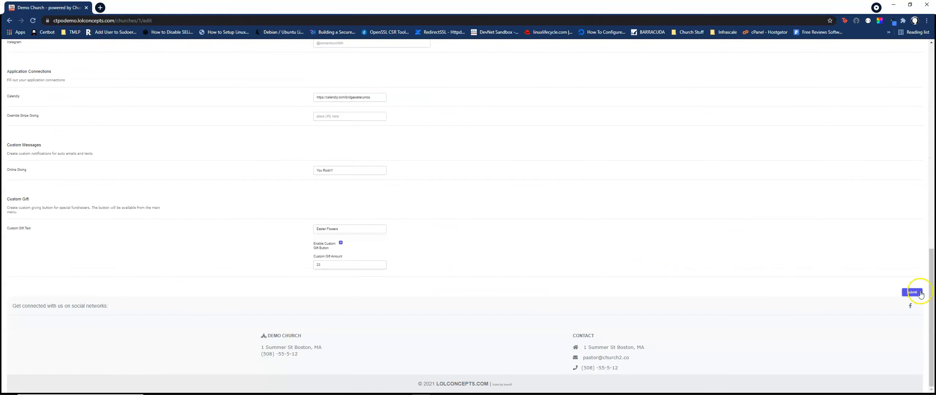
click(912, 292)
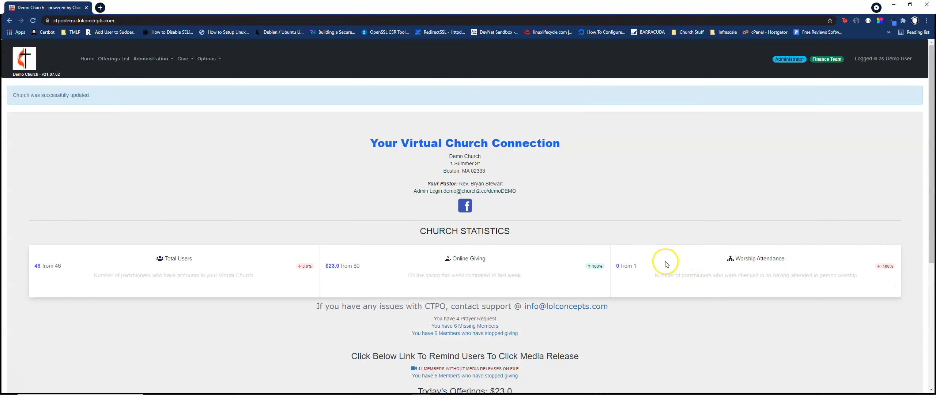
Reopen the church information, set the custom gift text to Lobster Roll and the amount to 30, and submit.
scroll(609, 328, up, 2)
click(155, 60)
click(153, 146)
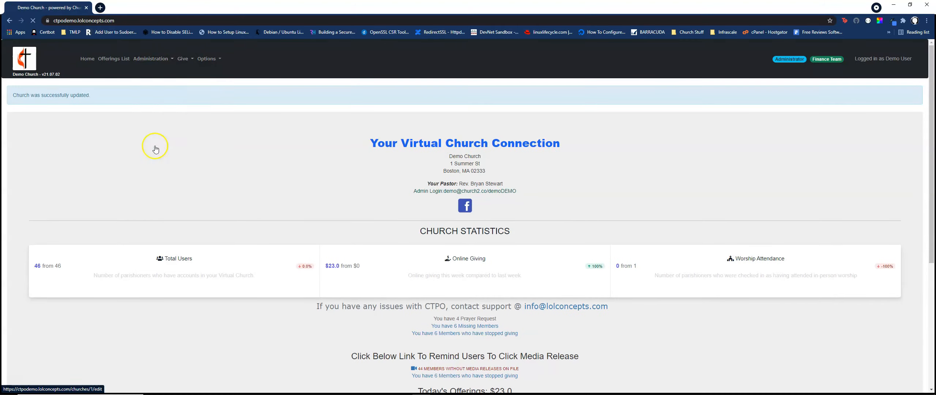
scroll(386, 232, down, 15)
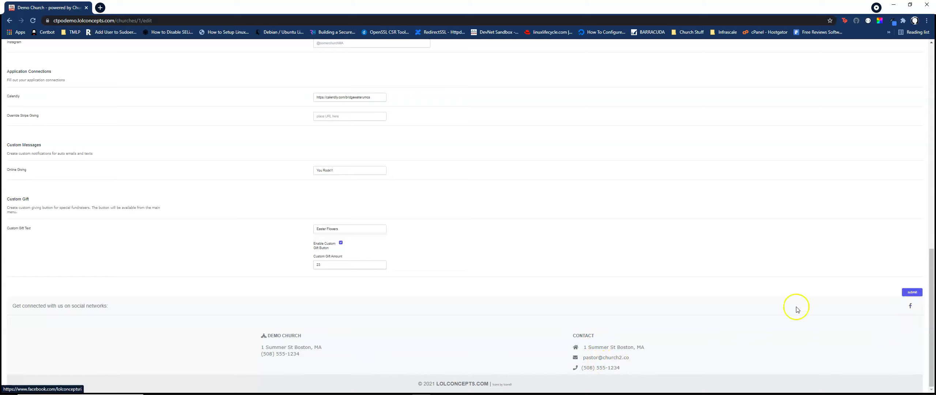
drag(344, 229, 278, 228)
text(4)
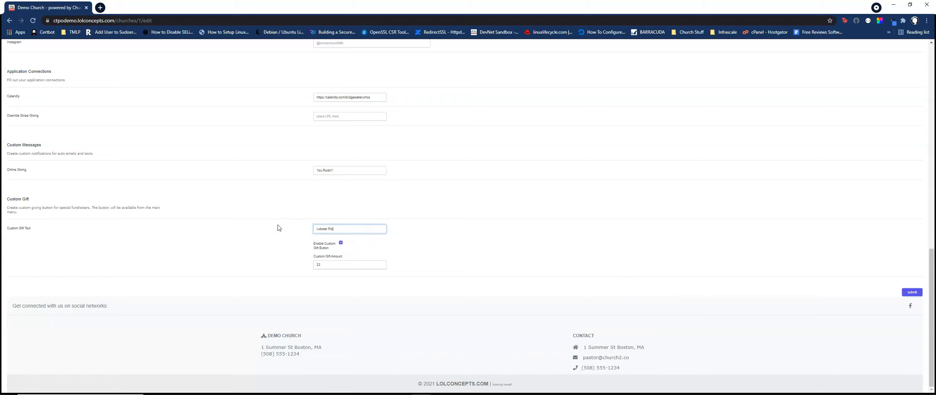
drag(322, 264, 268, 276)
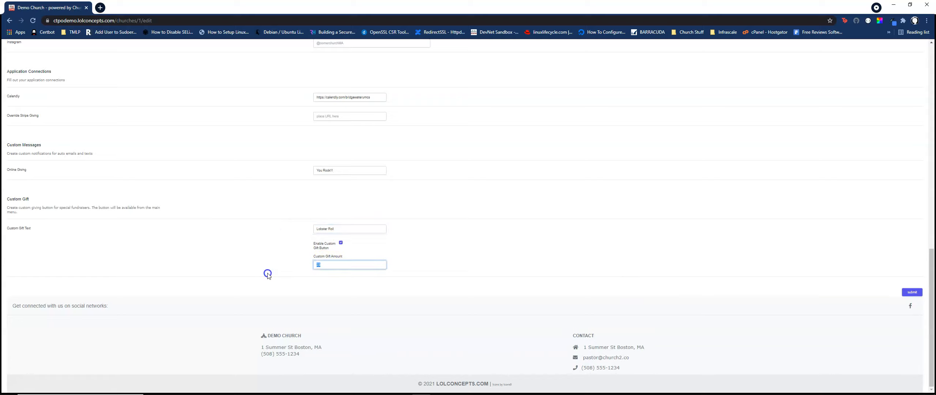
text(30)
click(568, 270)
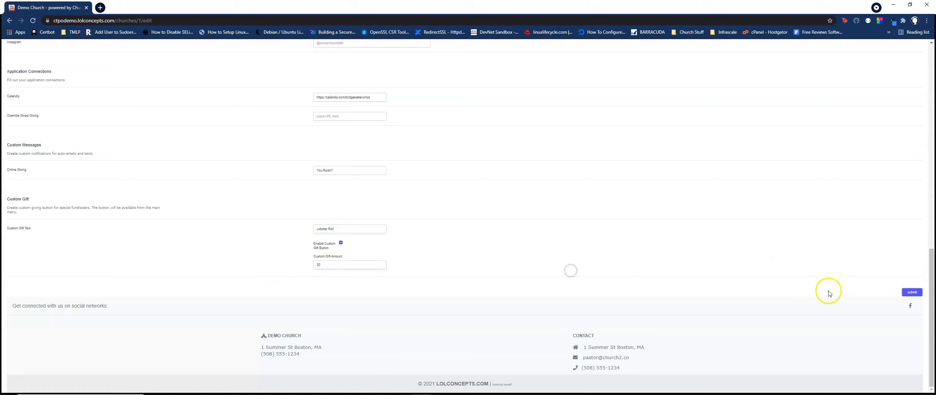
click(905, 294)
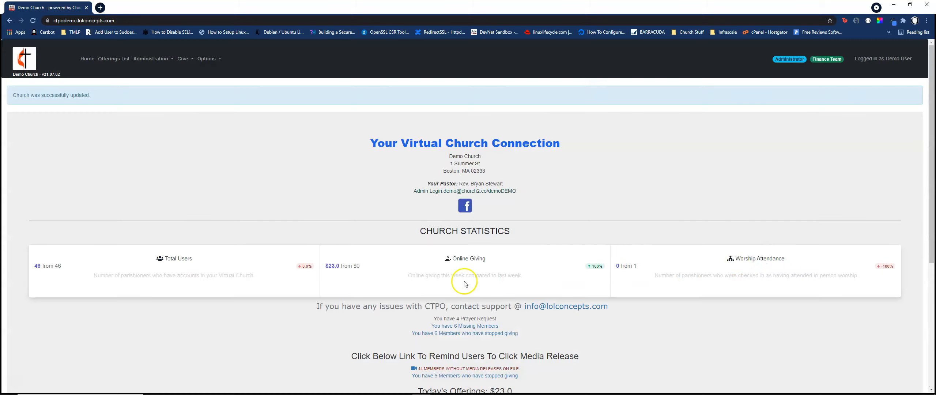
Open the Lobster Roll offering page from the home page, and go to the parishioner list.
scroll(463, 285, down, 4)
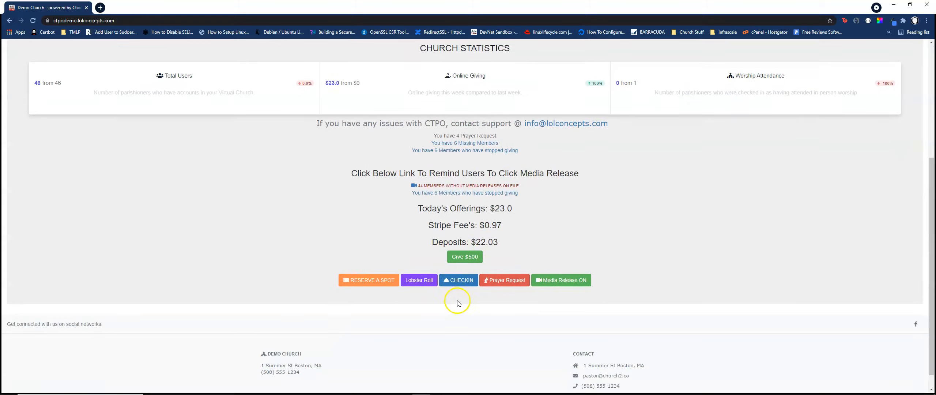
click(419, 280)
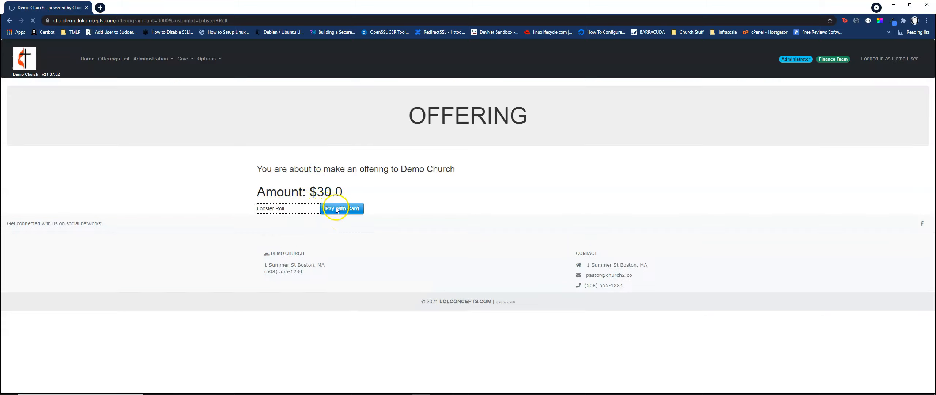
click(172, 59)
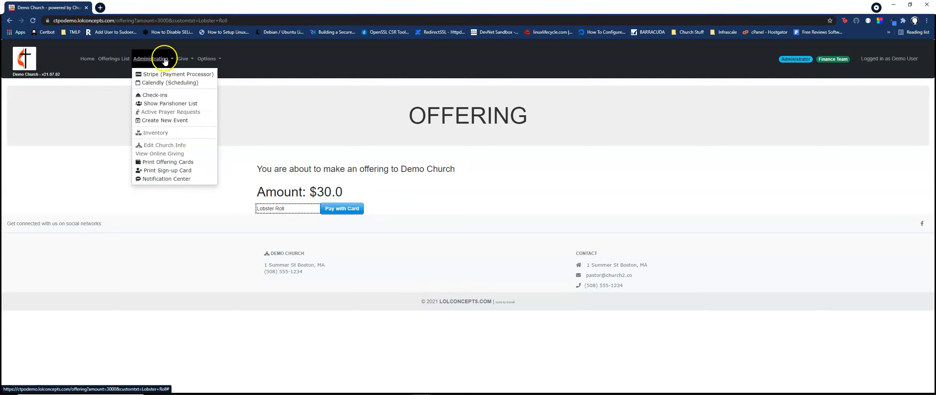
click(167, 105)
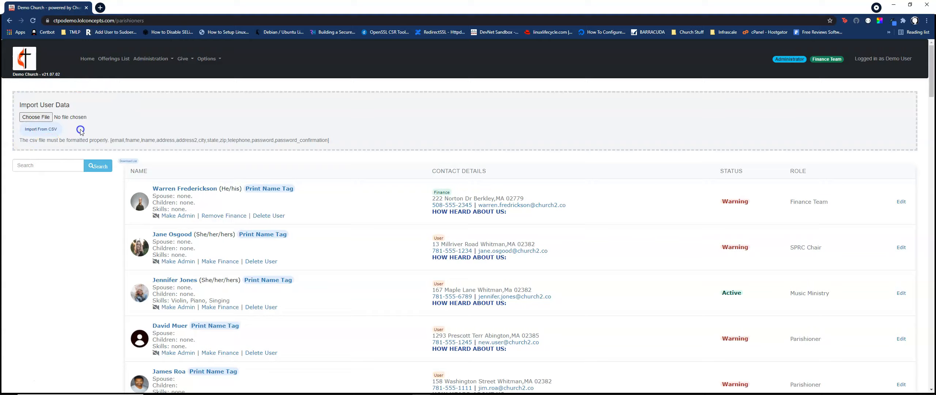
Switch to a new Notepad document and place its window over the parishioner list, clear of the CSV format instructions.
mouse_move(33, 393)
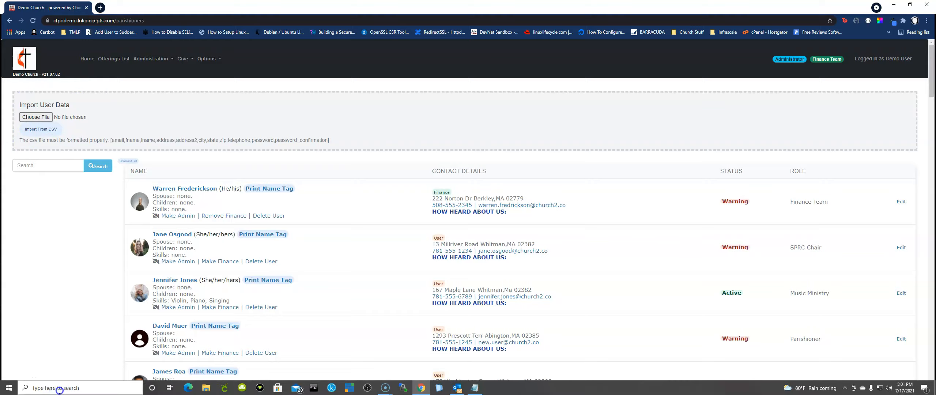
click(60, 389)
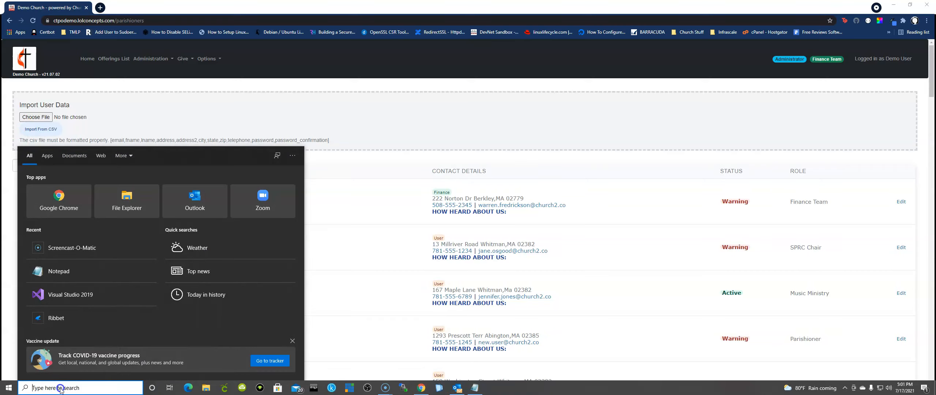
text(notepad)
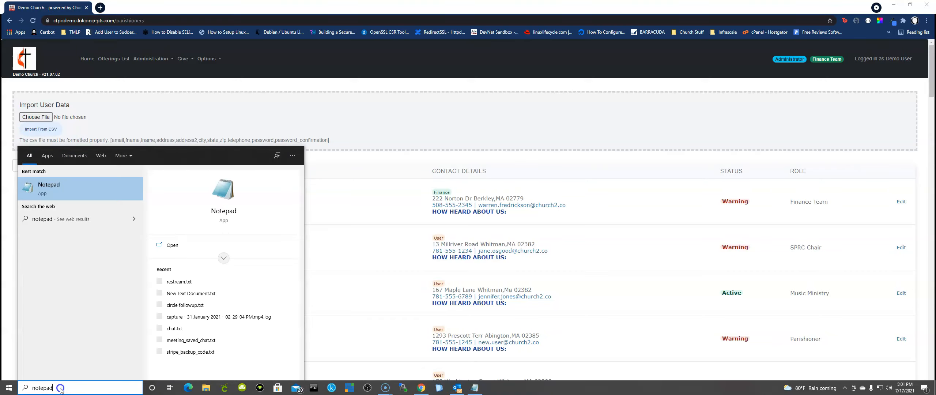
key(Return)
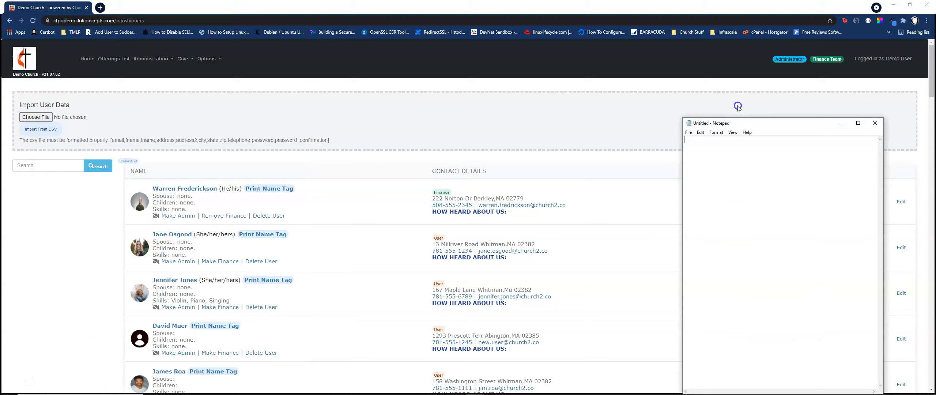
drag(736, 124, 462, 109)
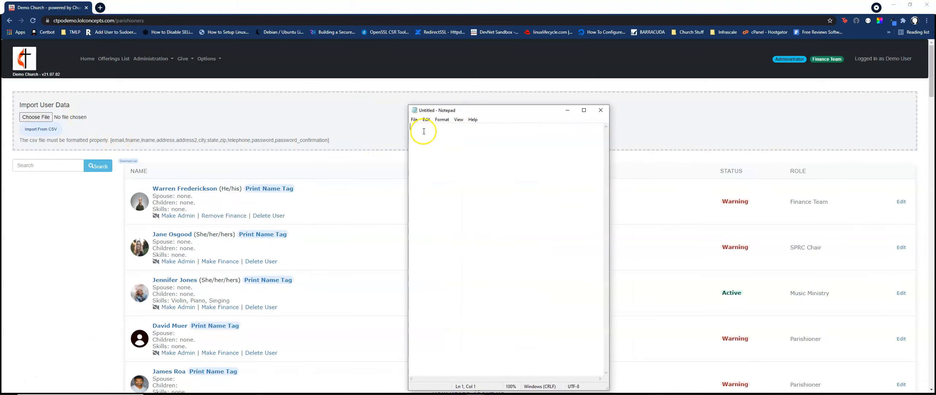
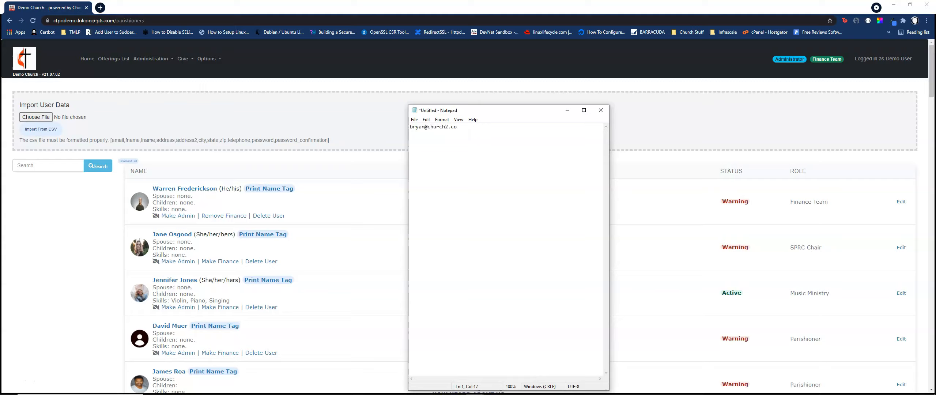
Write a comma-separated user record with the e-mail, first and last name, address, blank second address, city, state, zip and telephone.
text(t,,Whitman,MA)
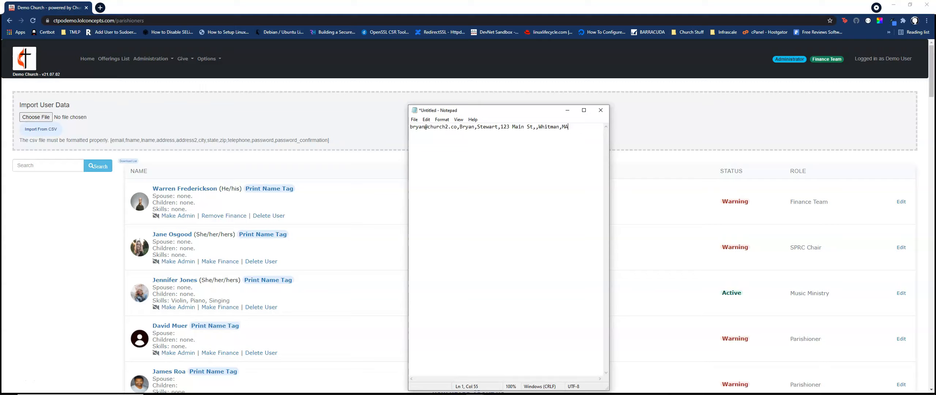
text(,02382)
text(,7815551234)
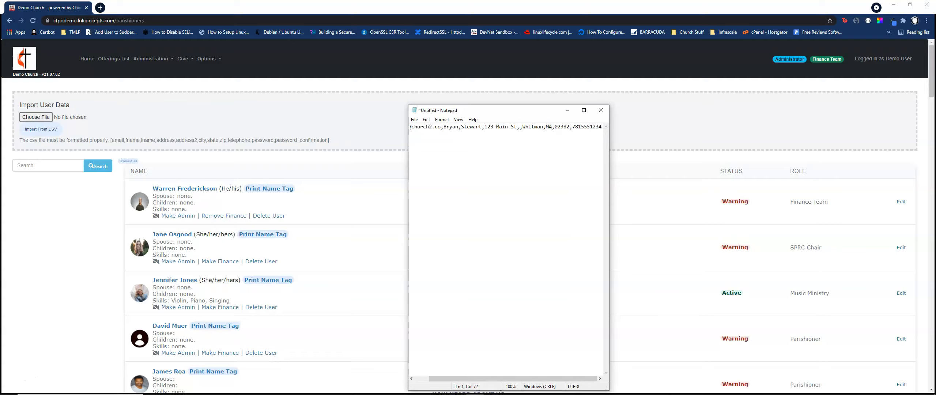
text(,t)
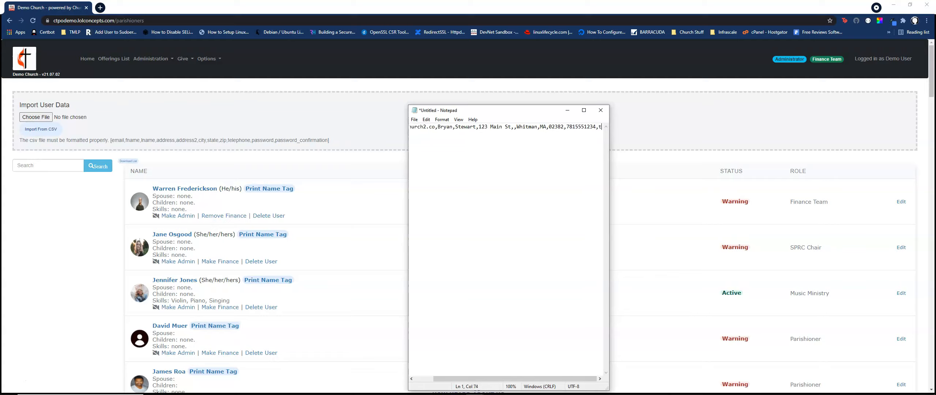
text(esttesttestte)
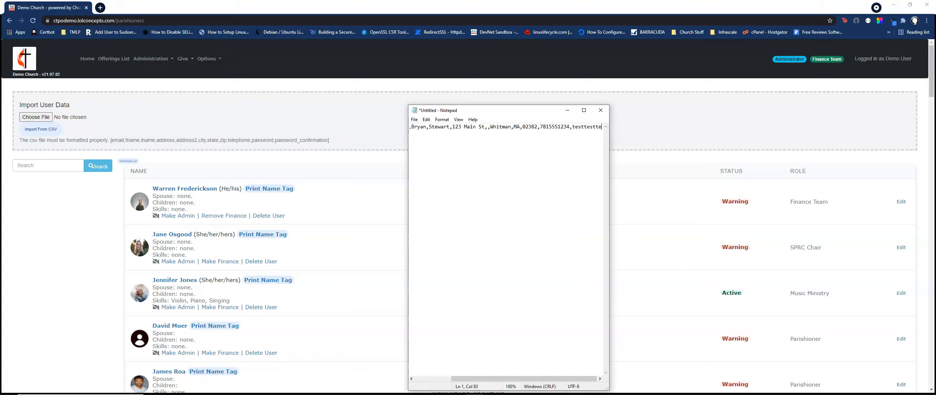
text(,te)
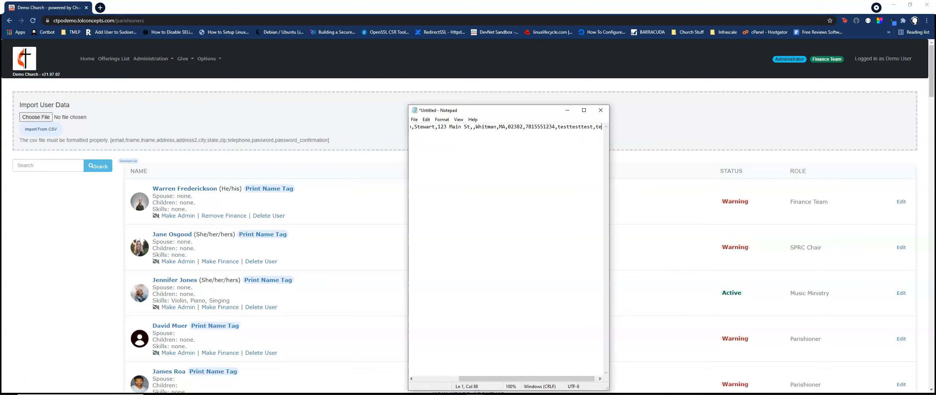
text(stesttest)
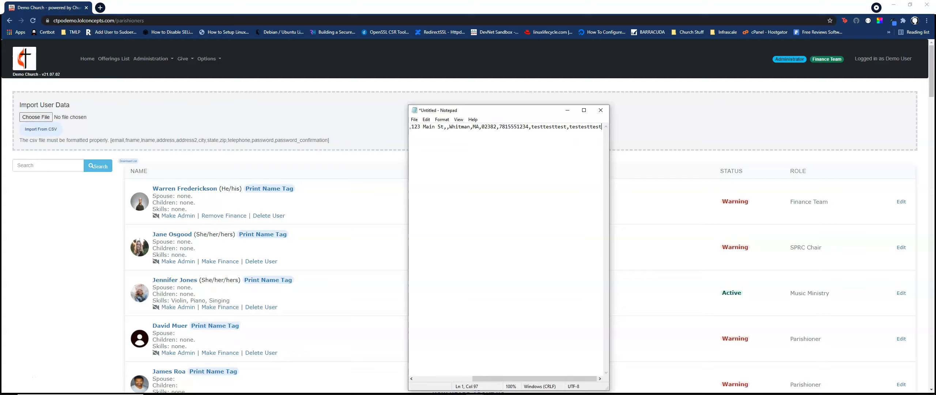
Append the password and password confirmation to the user record and end the line.
key(Return)
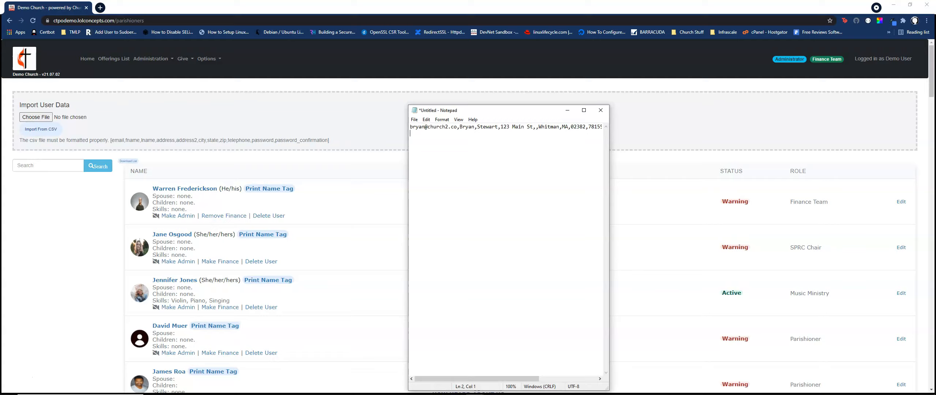
Start saving the user record as a new file, entering a quoted file name and choosing another file type.
click(415, 120)
click(425, 159)
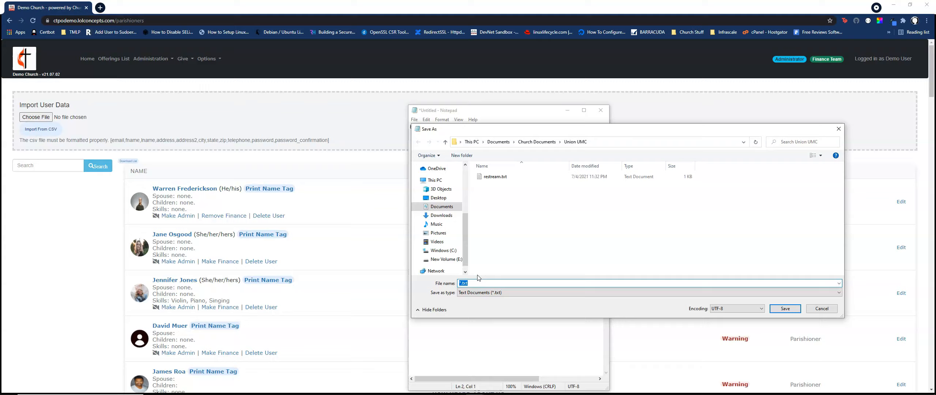
text("users.csv)
click(719, 292)
click(495, 305)
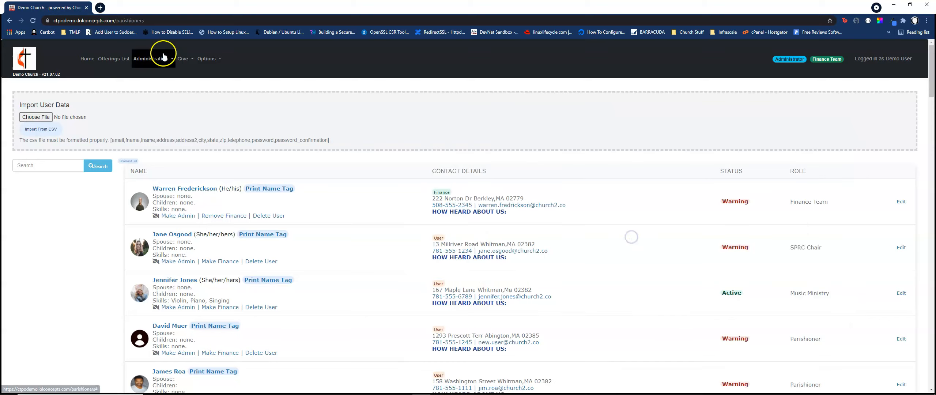
Examine the parishioner list's finance and delete options, contact details, statuses and roles.
click(220, 216)
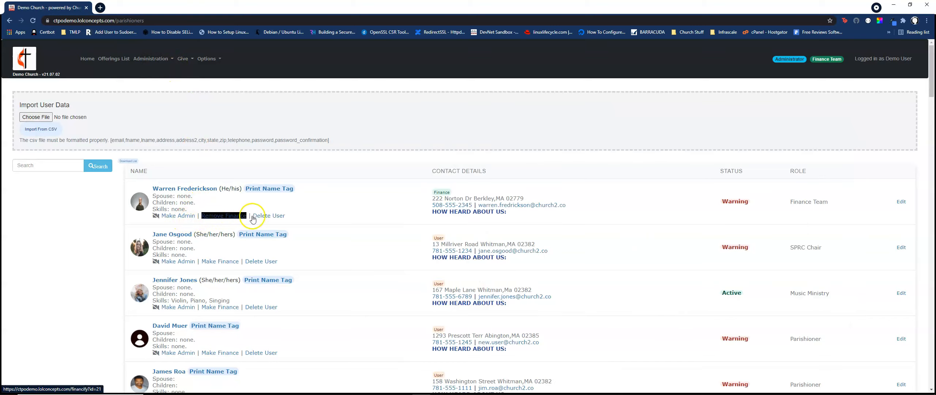
click(255, 217)
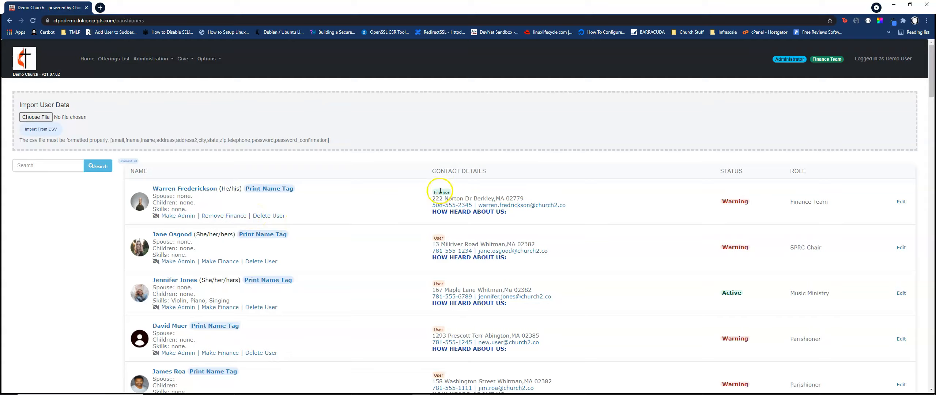
scroll(437, 196, down, 4)
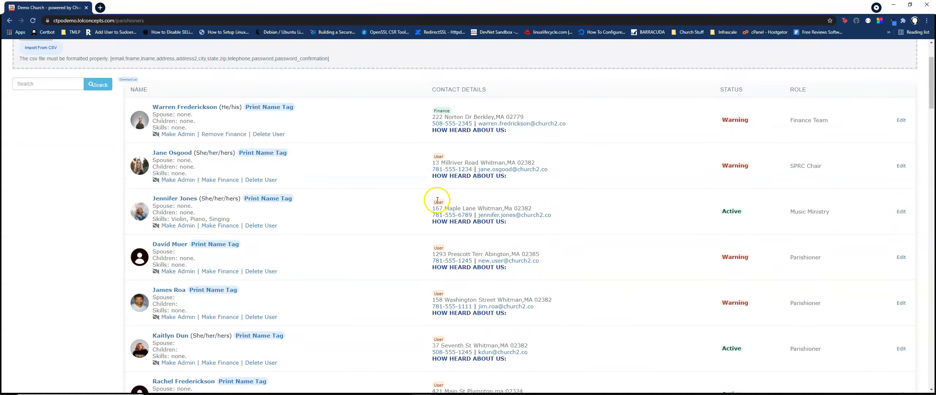
scroll(437, 200, up, 2)
scroll(437, 200, up, 1)
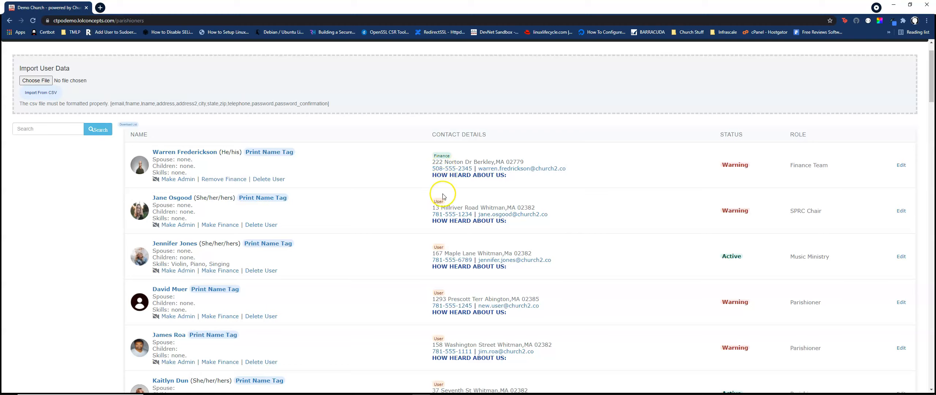
scroll(439, 241, down, 1)
scroll(439, 251, down, 9)
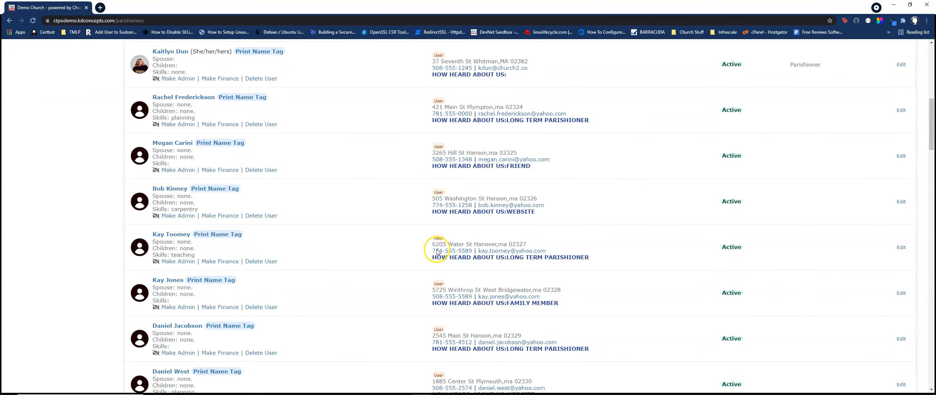
scroll(437, 252, up, 3)
scroll(438, 252, up, 7)
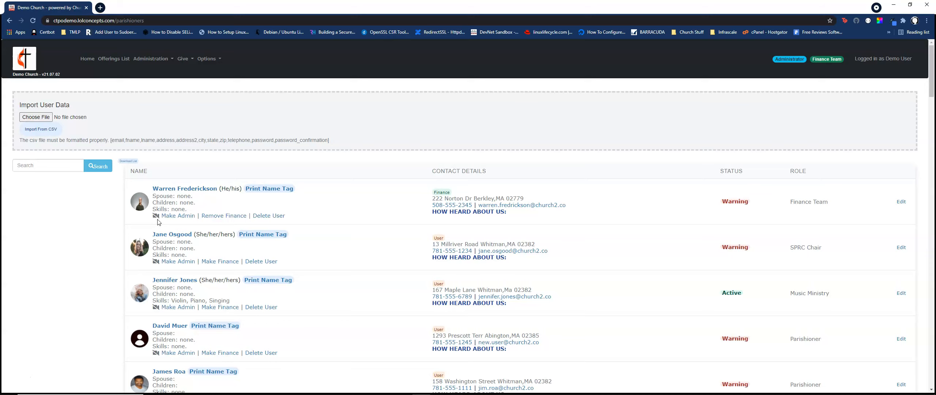
Open the printable name tag for the first parishioner in the list.
scroll(158, 222, down, 2)
scroll(158, 222, up, 2)
click(268, 188)
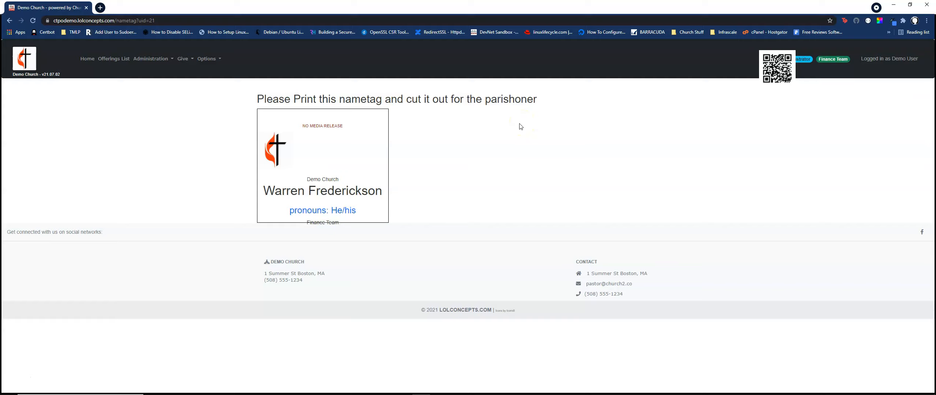
Preview the name tag's printout twice, closing the print preview each time without printing.
key(ctrl+p)
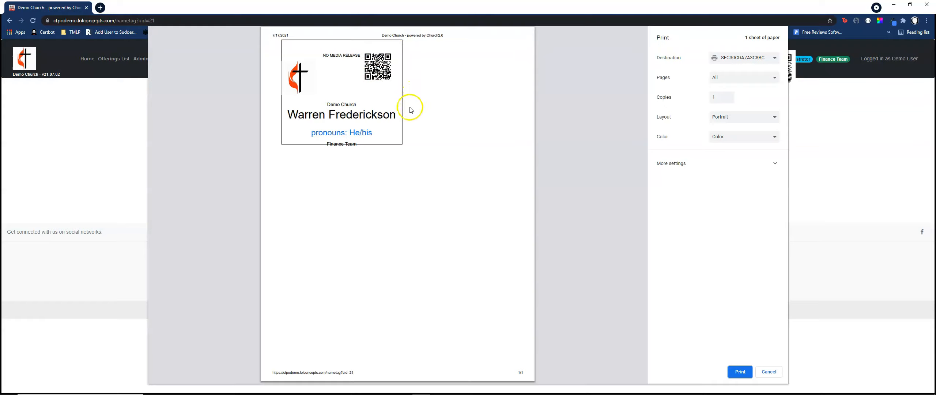
click(769, 371)
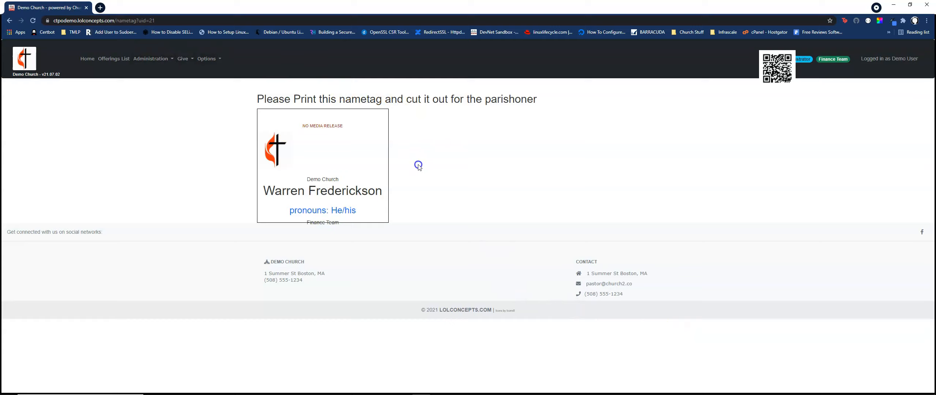
key(ctrl+p)
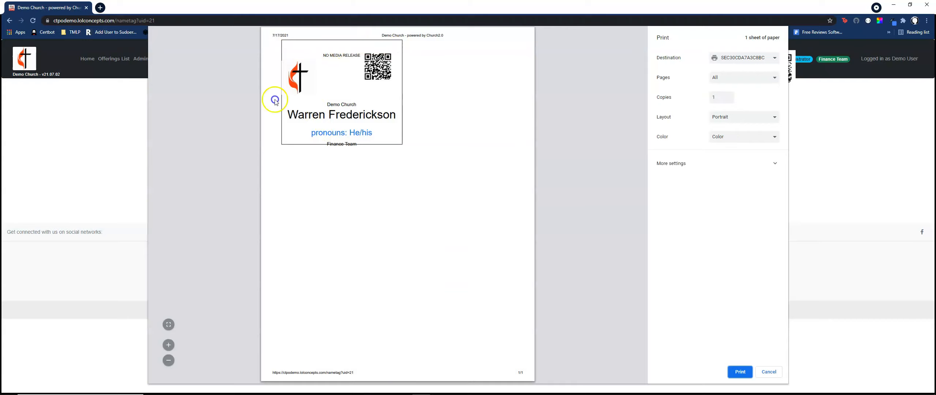
click(776, 371)
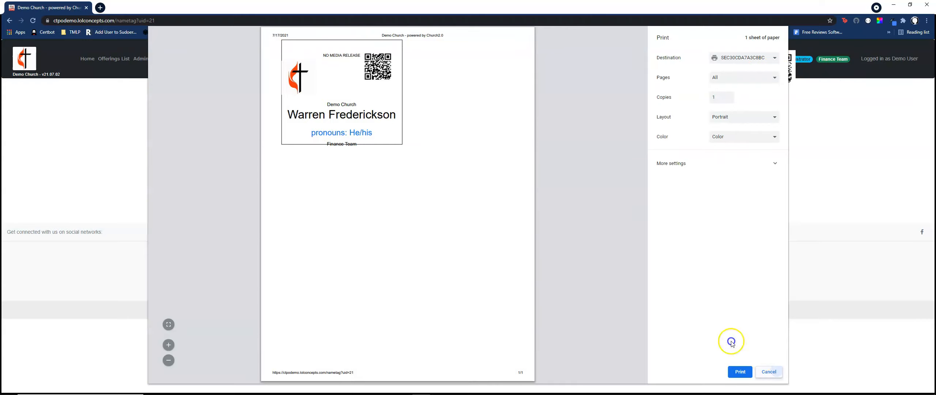
click(768, 372)
Look over the available administration functions and return to the portal's home page.
click(152, 59)
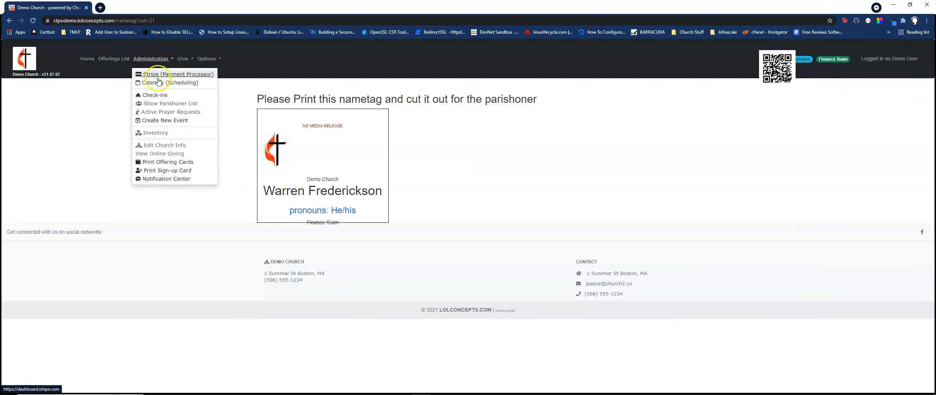
click(163, 123)
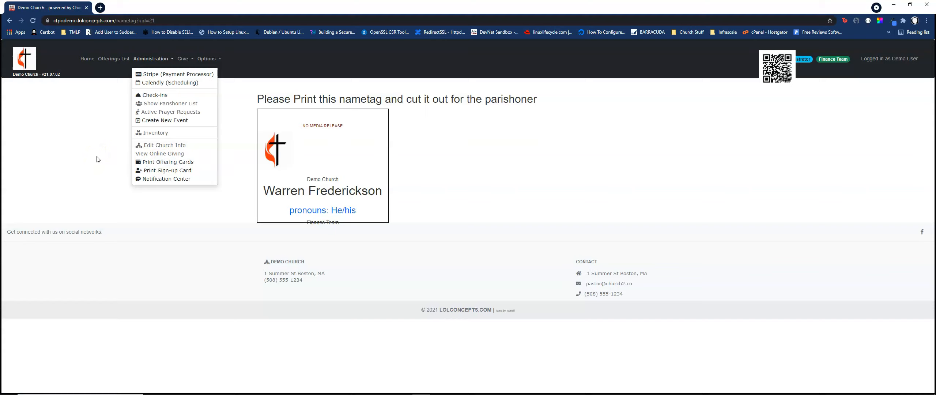
click(98, 159)
click(88, 58)
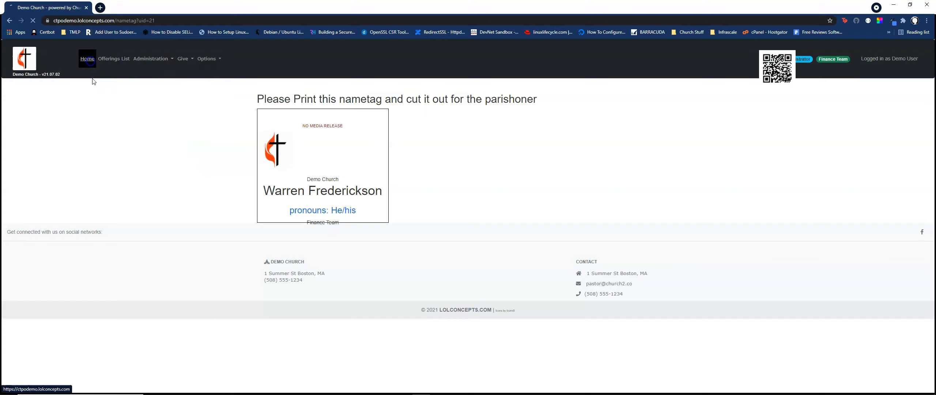
click(112, 108)
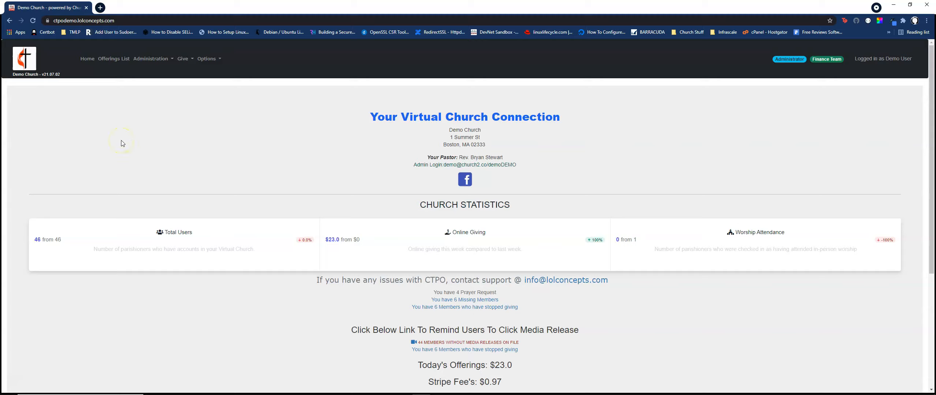
click(146, 144)
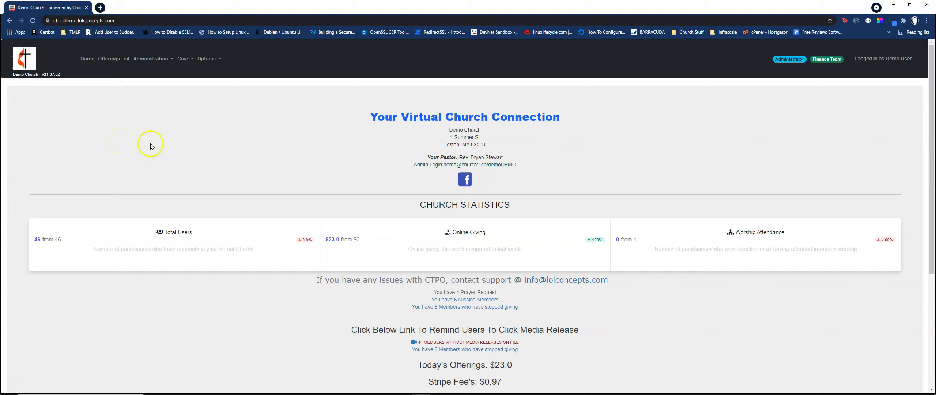